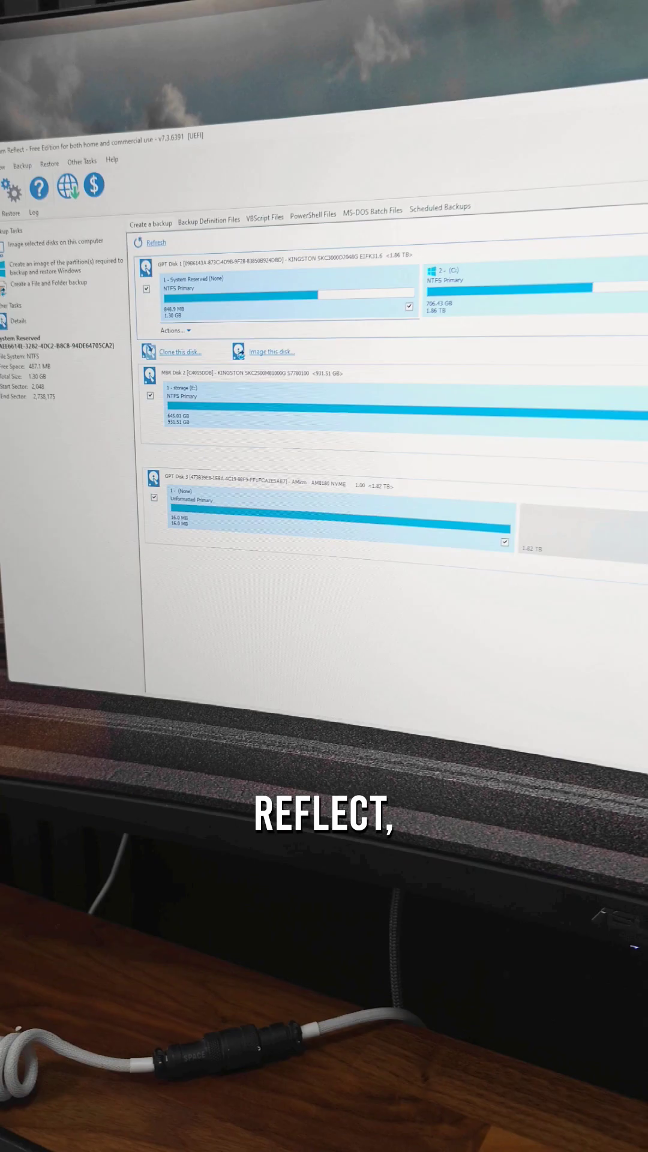
# Set up a clone from the storage (E:) disk to the AMicro NVMe disk, skipping scheduling
pyautogui.click(360, 415)
pyautogui.click(159, 450)
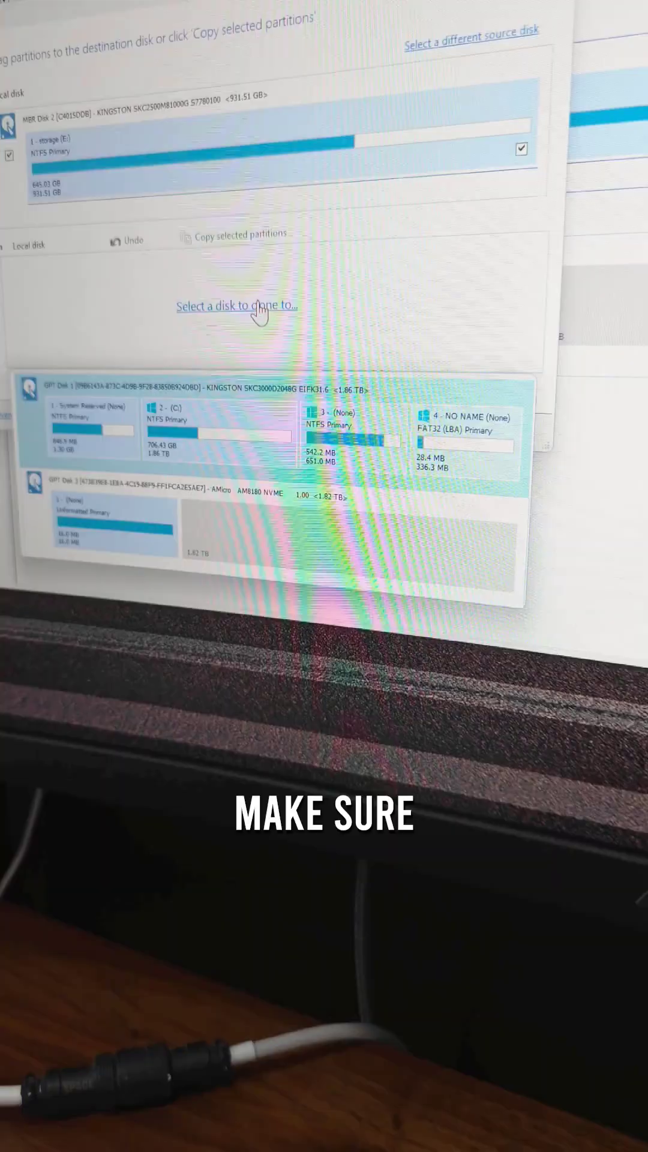
pyautogui.click(288, 532)
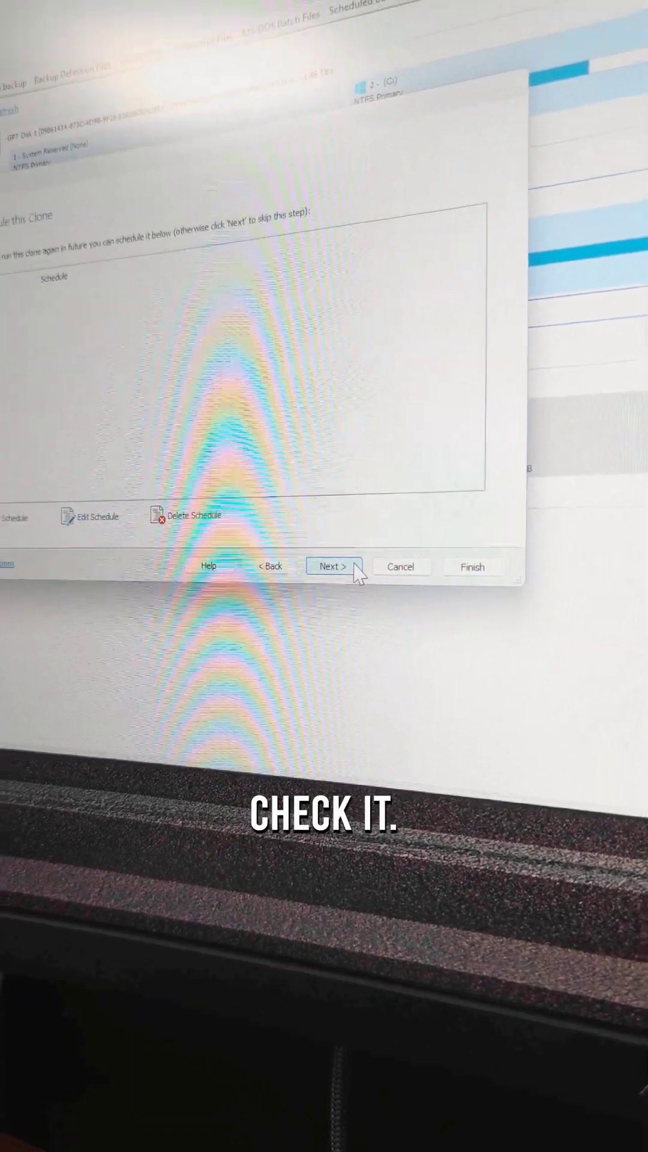
pyautogui.click(355, 562)
# Finish the clone wizard and confirm 'Run this backup now' to start cloning
pyautogui.click(480, 620)
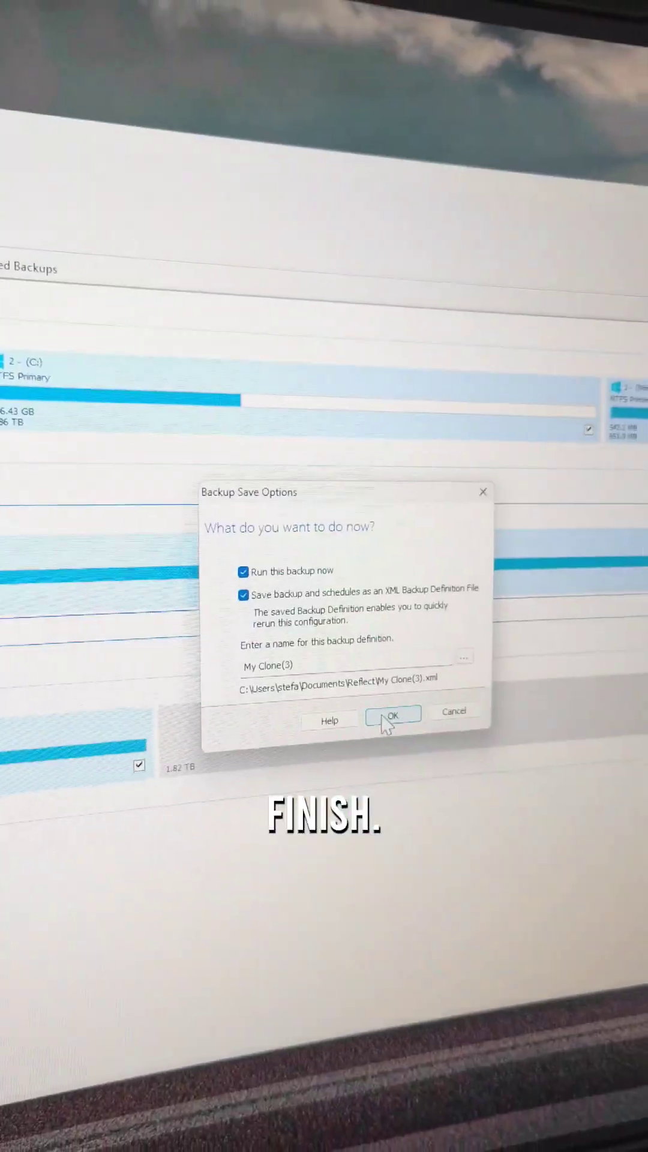
pyautogui.click(375, 694)
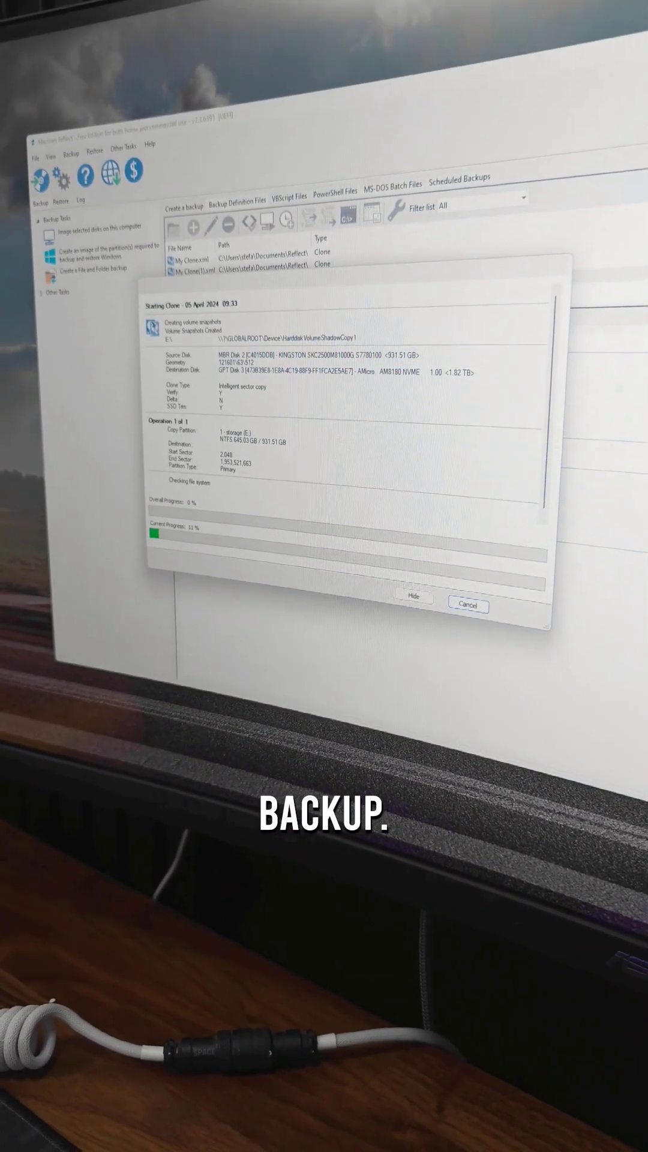